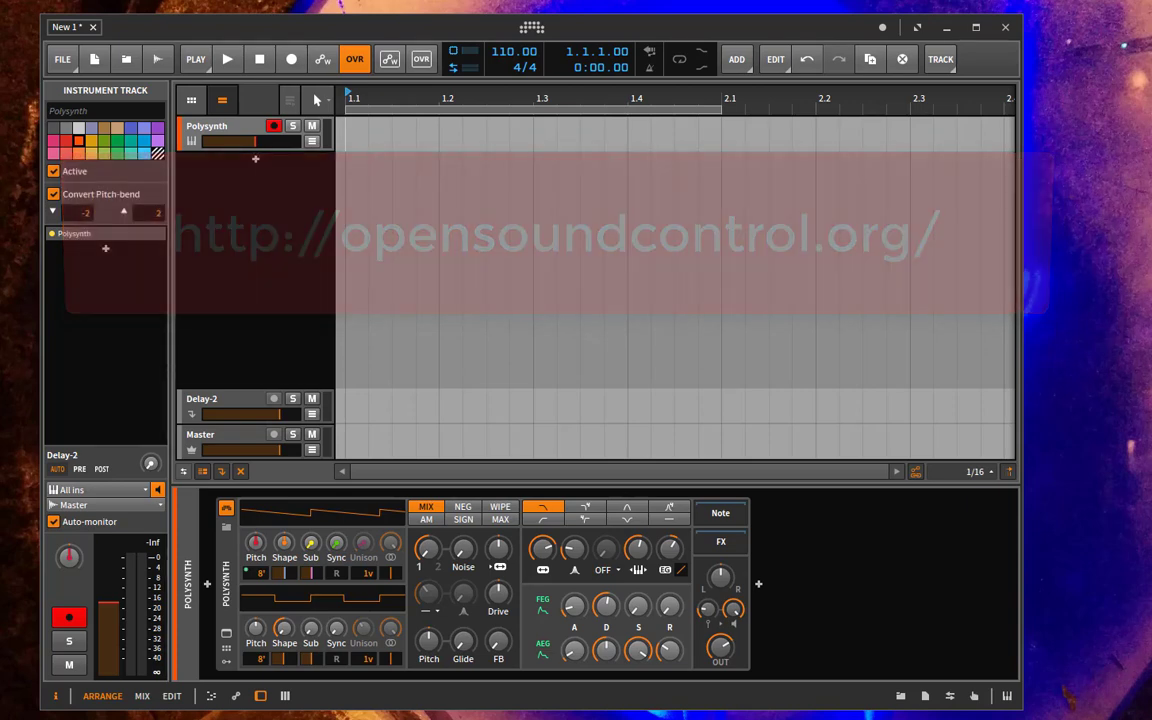
Step: Open the Bitwig dashboard's Controllers settings, showing the Push 1, Push 2 and Mackie entries
left_click(531, 29)
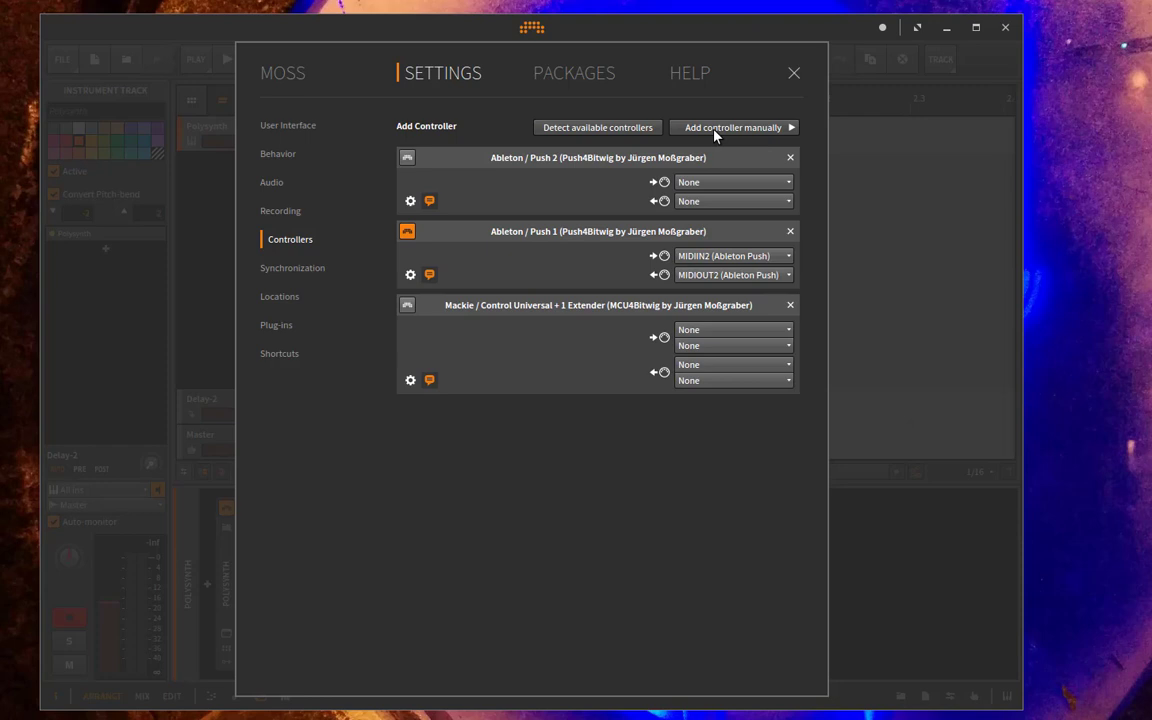
Step: Manually add the Open Sound Control OSC (OSC4Bitwig) controller and expand its input port choices
left_click(716, 130)
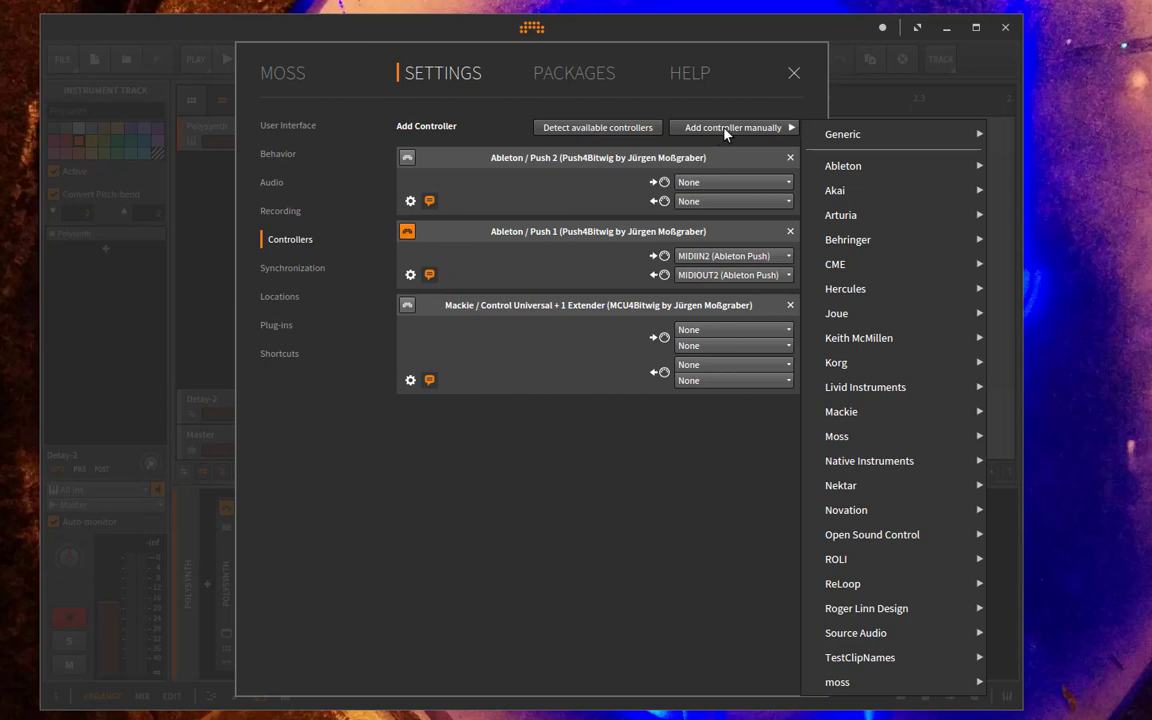
mouse_move(855, 511)
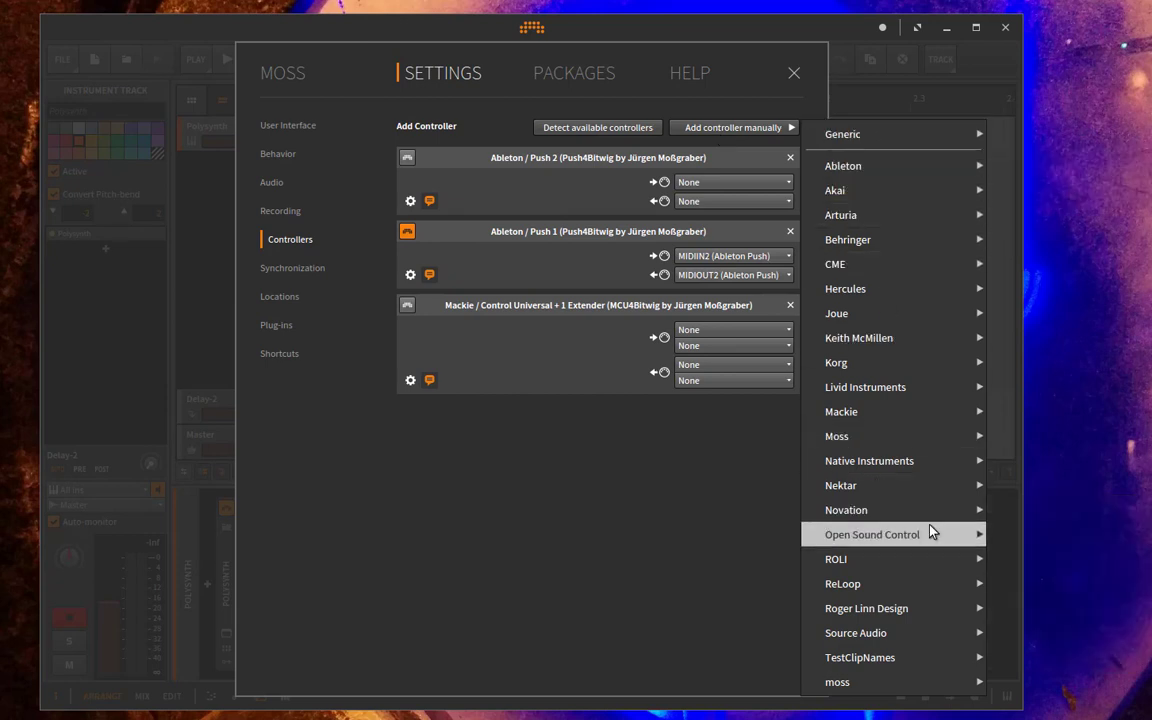
mouse_move(937, 537)
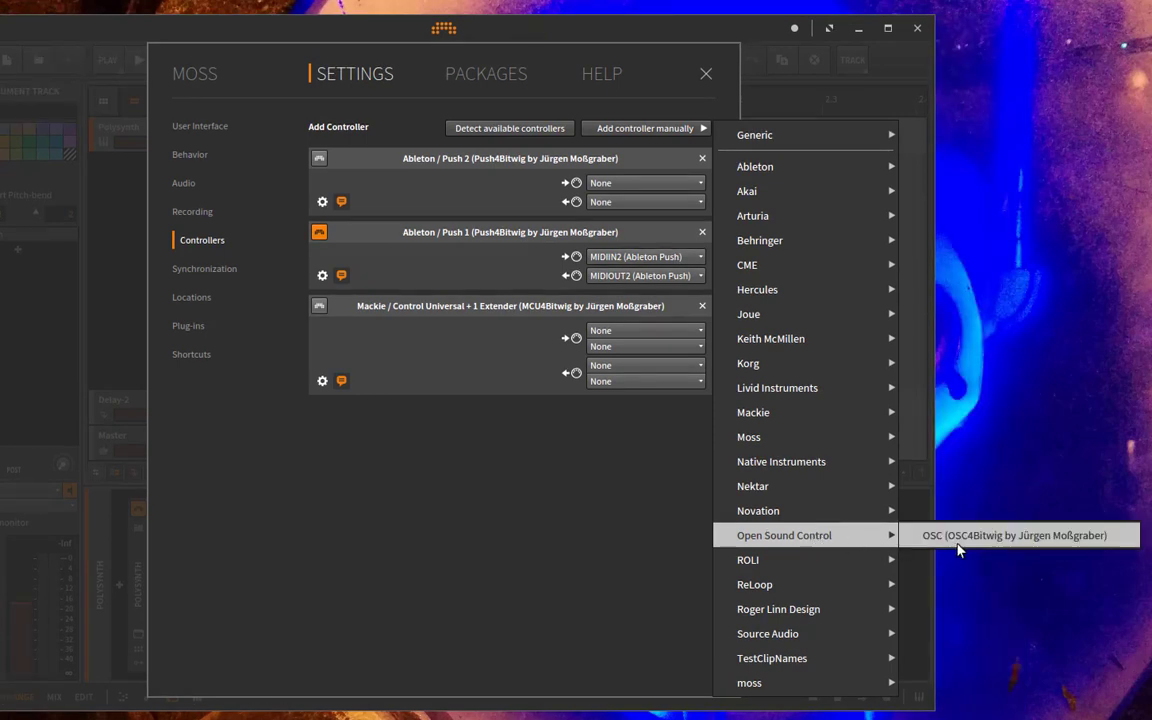
left_click(957, 546)
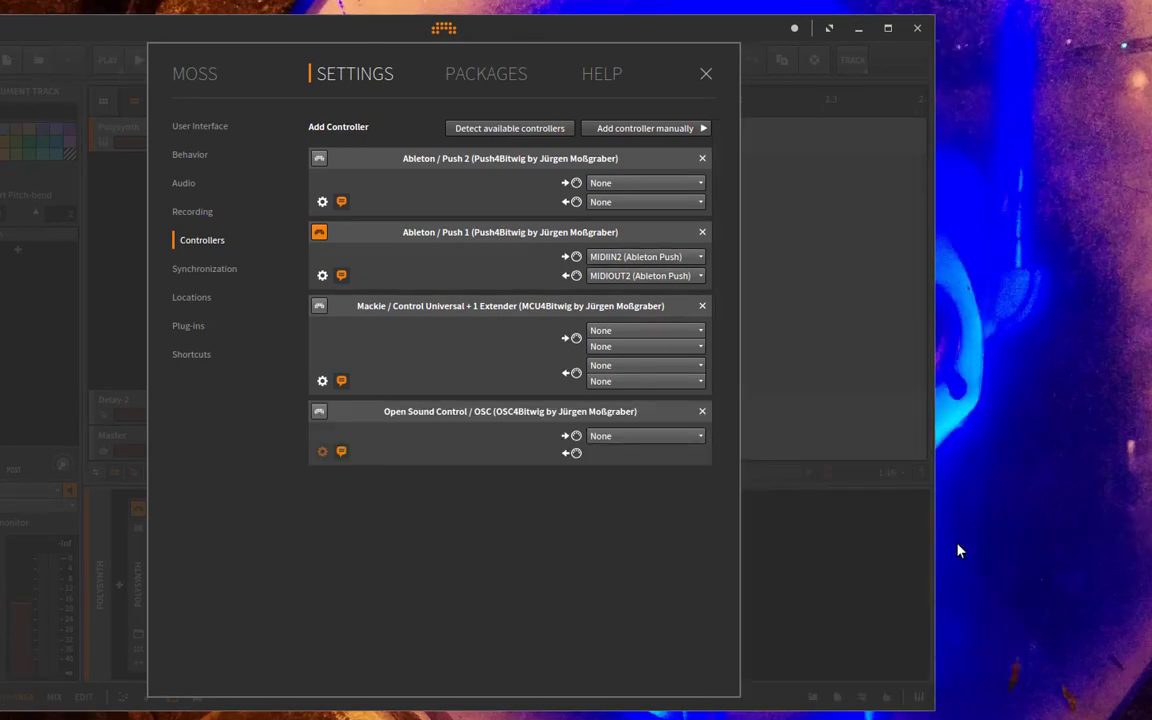
left_click(636, 437)
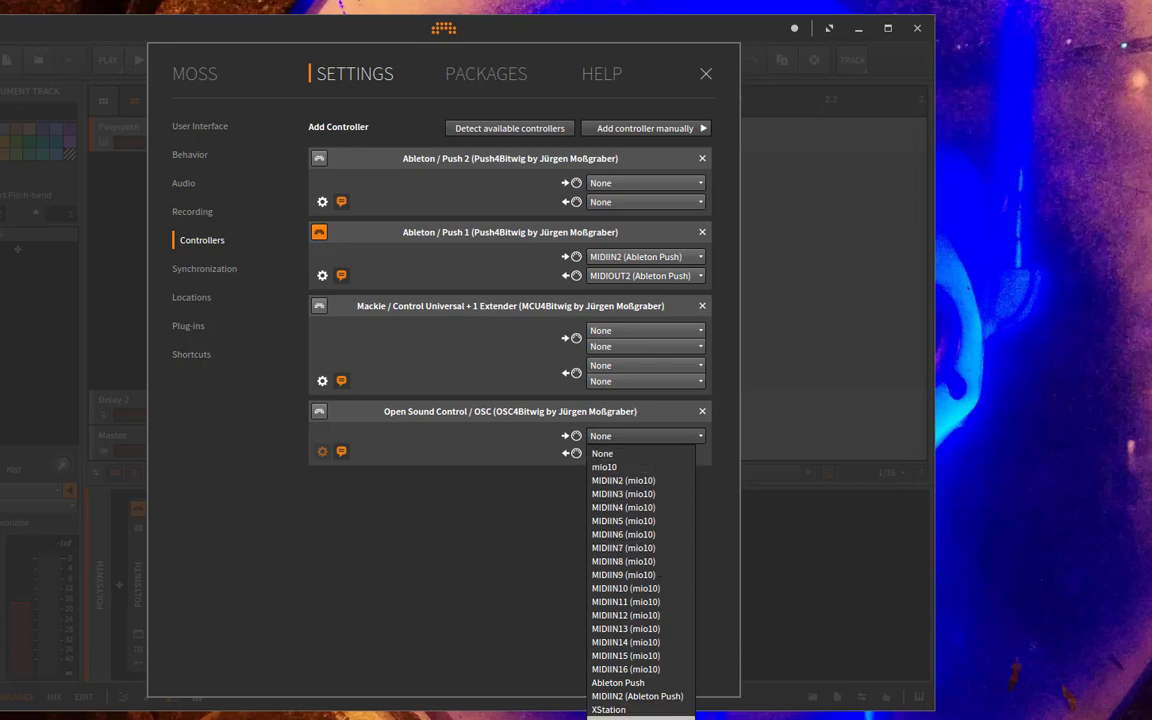
Step: Set the OSC controller input to 01. Internal MIDI, keep ports 8000/9000 on 127.0.0.1, and close settings
left_click(640, 717)
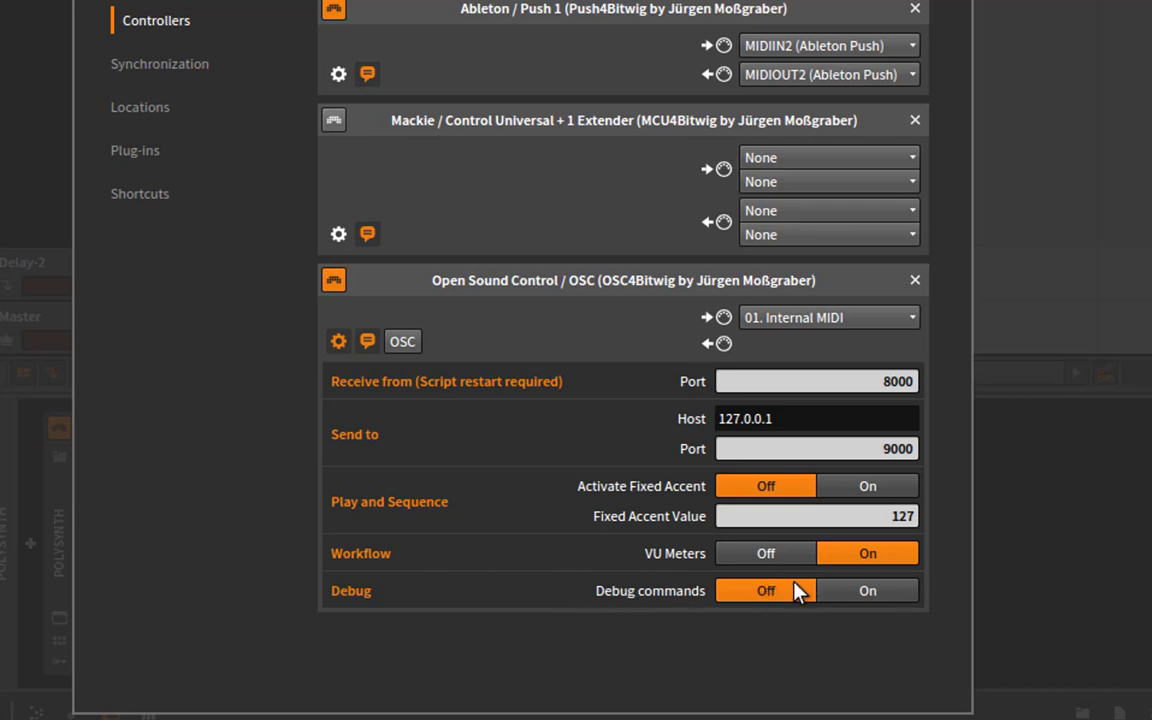
key("Escape")
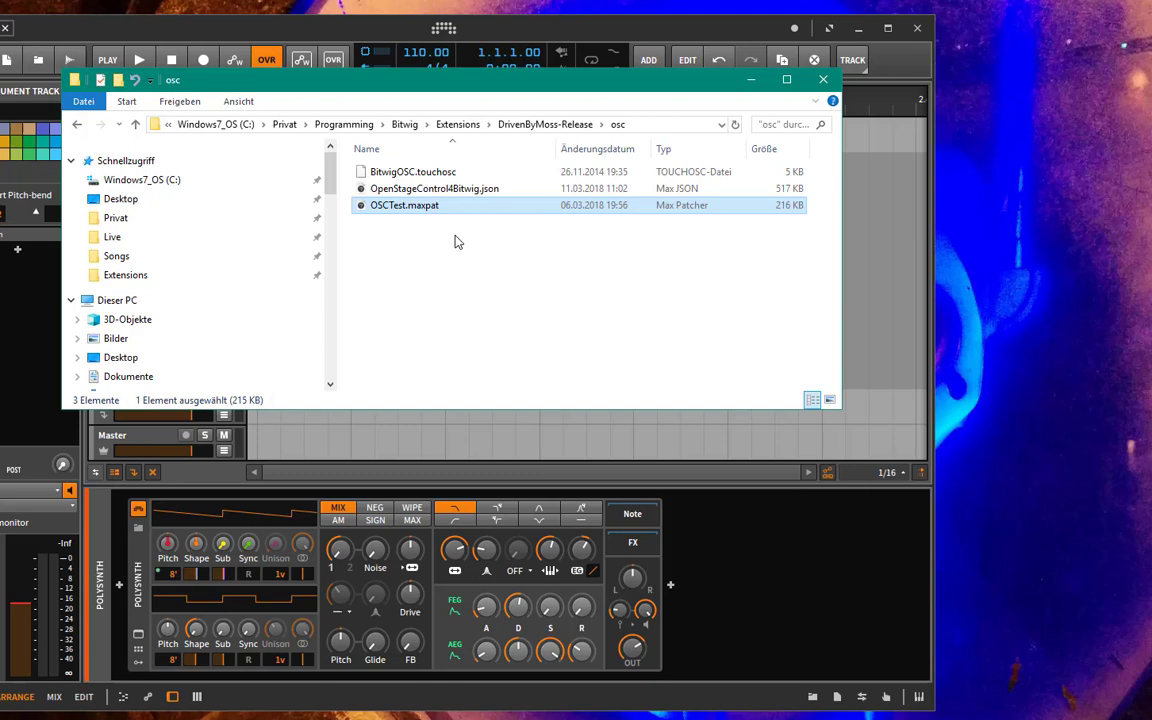
Step: Step through BitwigOSC.touchosc, OpenStageControl4Bitwig.json and OSCTest.maxpat in the osc folder
key("Up")
key("Up")
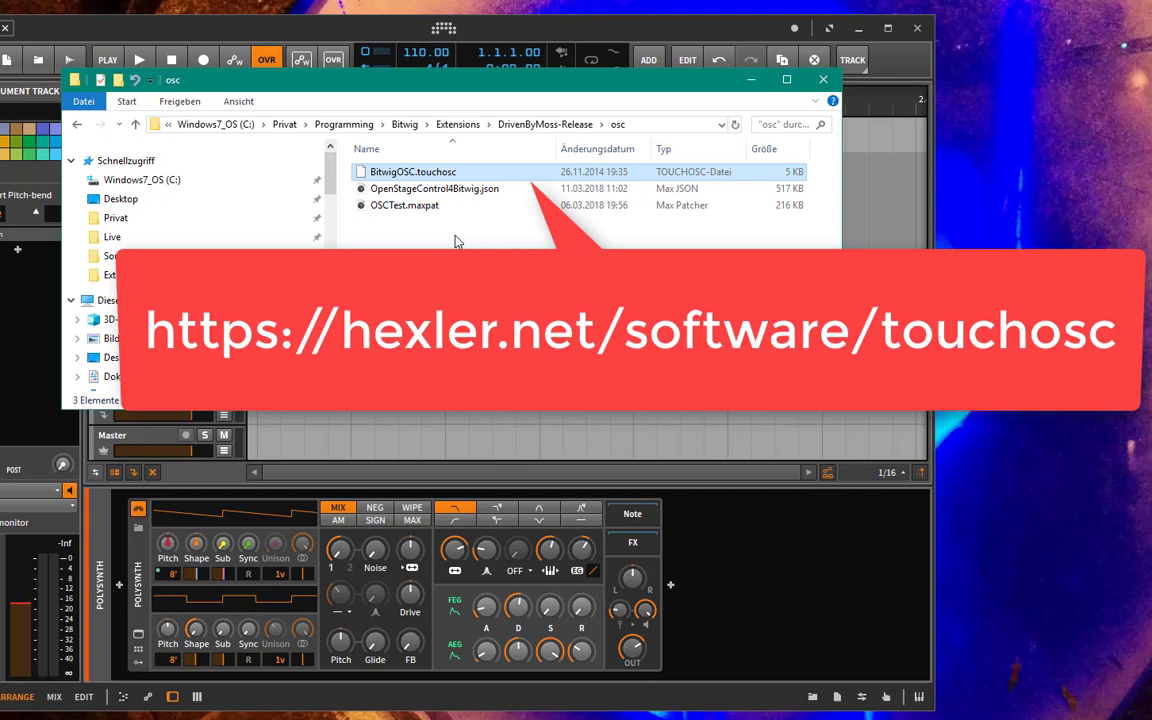
key("Down")
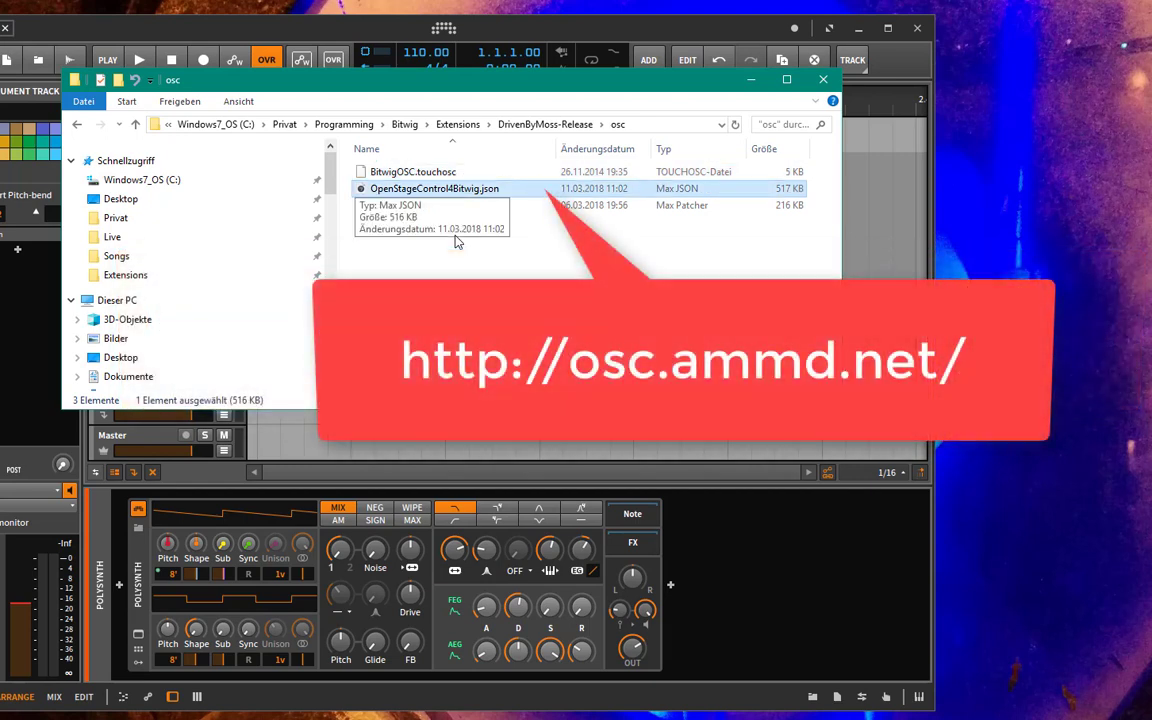
key("Down")
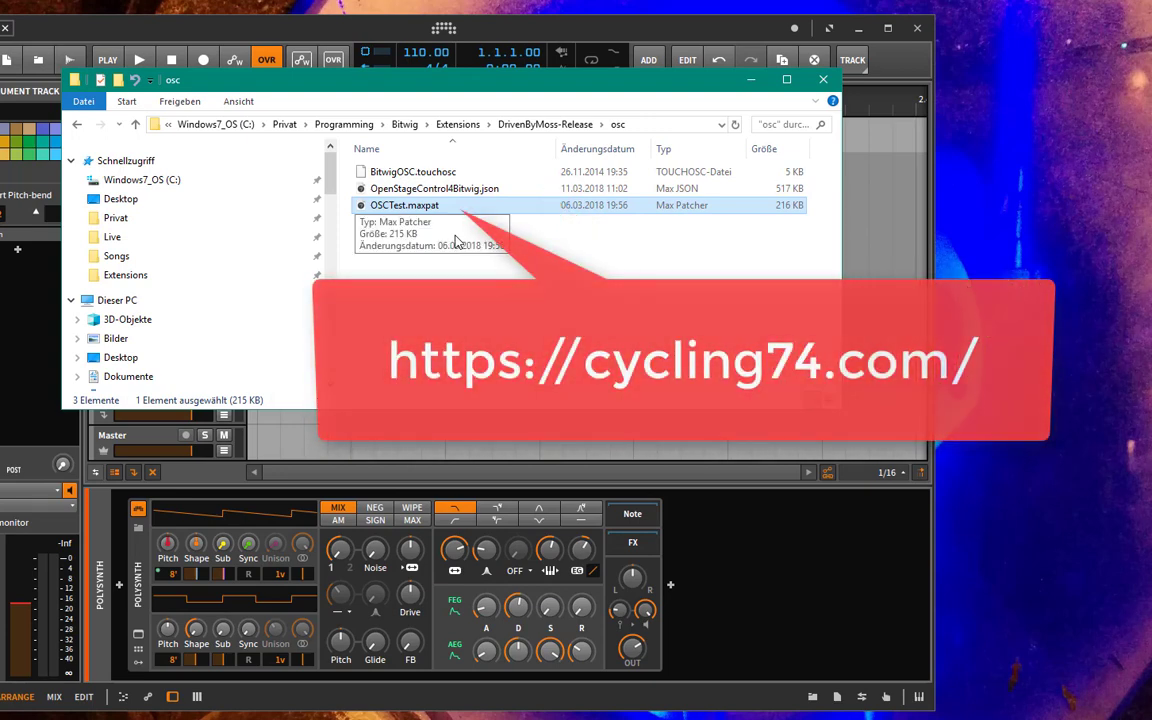
Step: Hide Explorer and enlarge the OSCTest patch window to show its message columns
left_click(751, 81)
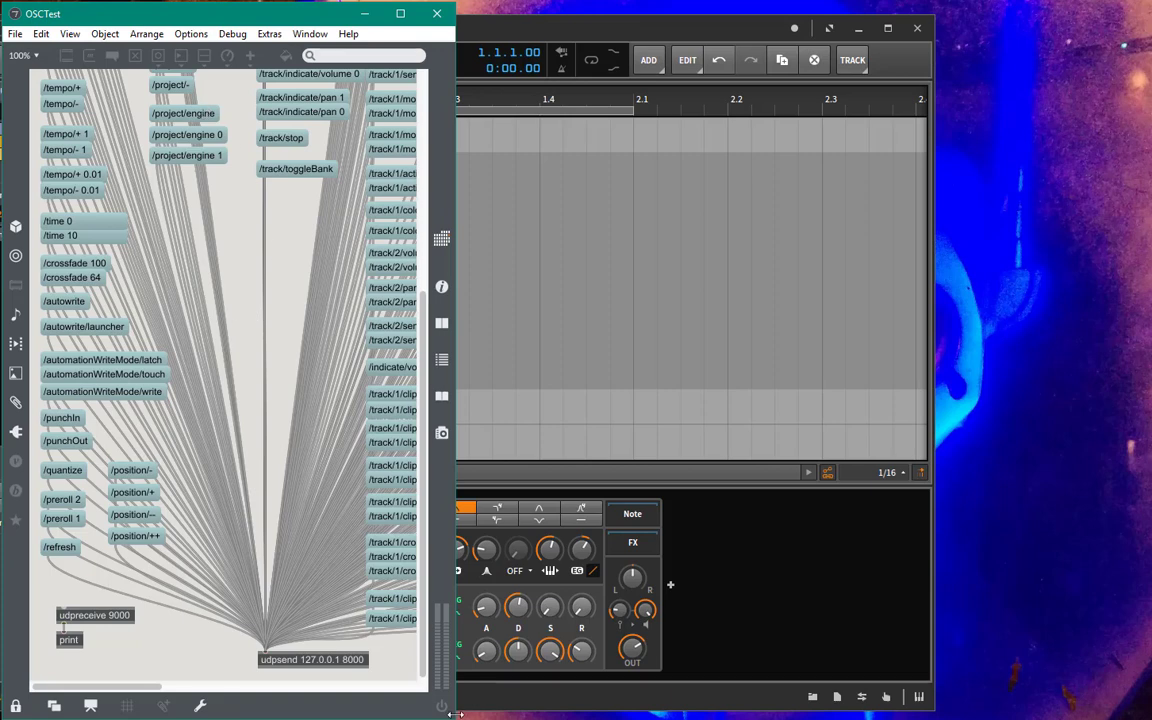
left_click_drag(453, 713, 1140, 664)
scroll(277, 428, "up", 5)
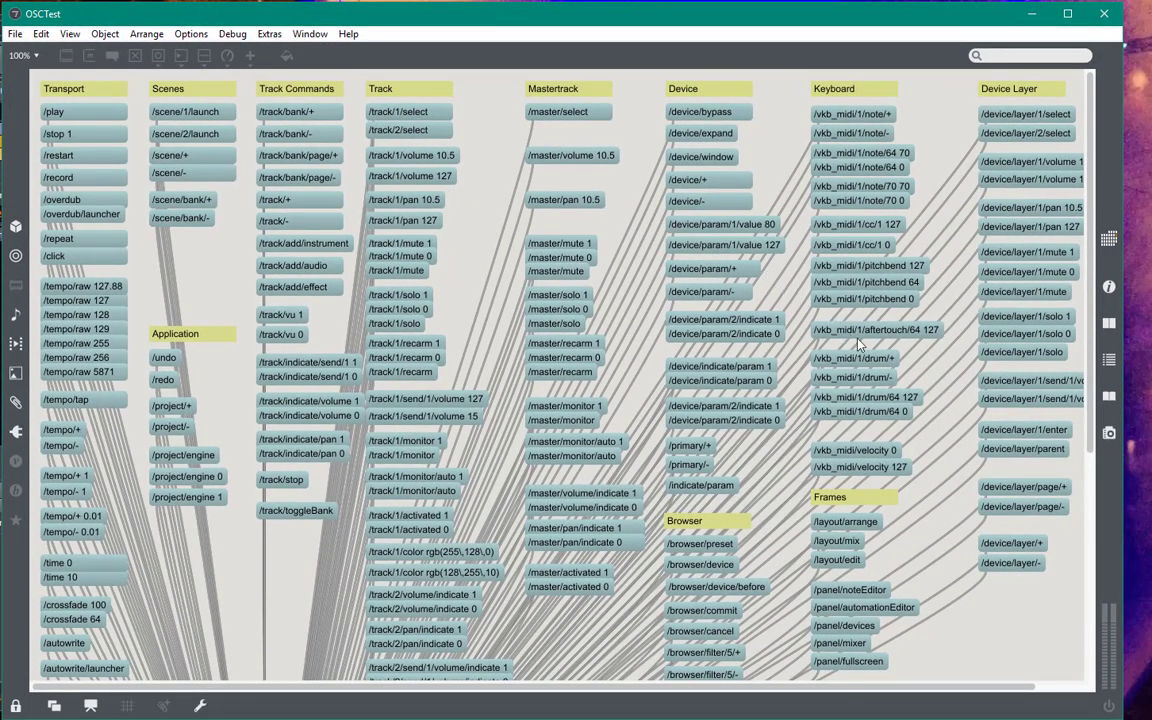
scroll(933, 419, "down", 5)
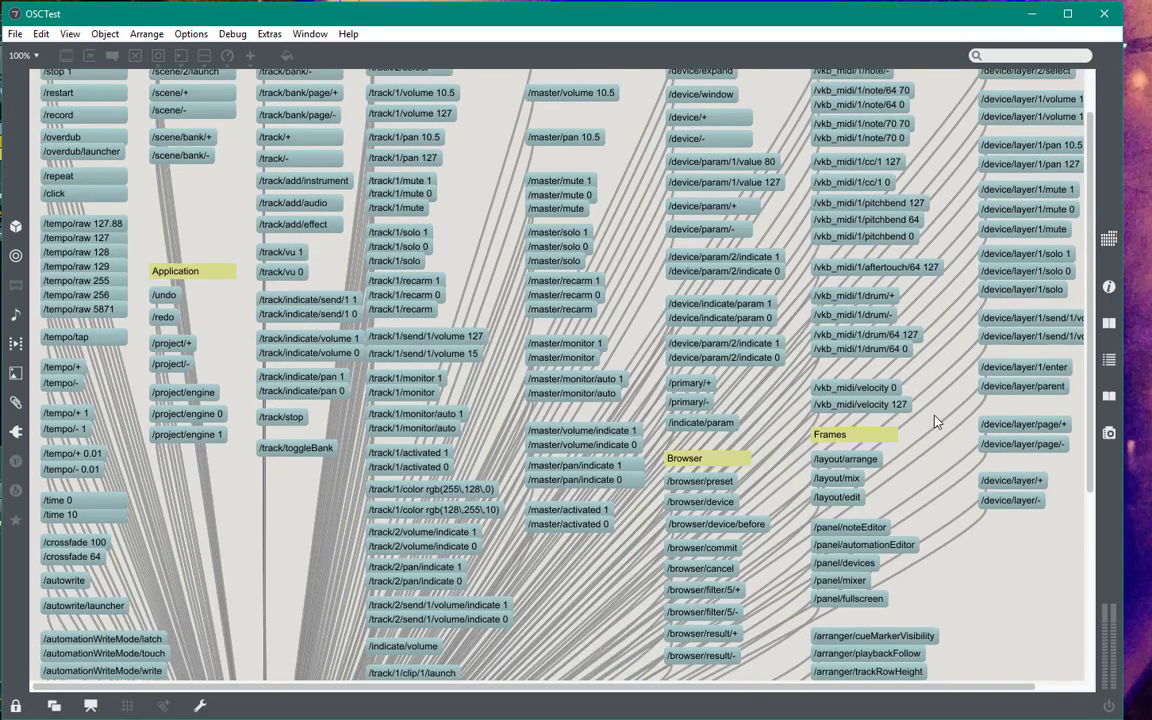
scroll(935, 421, "up", 5)
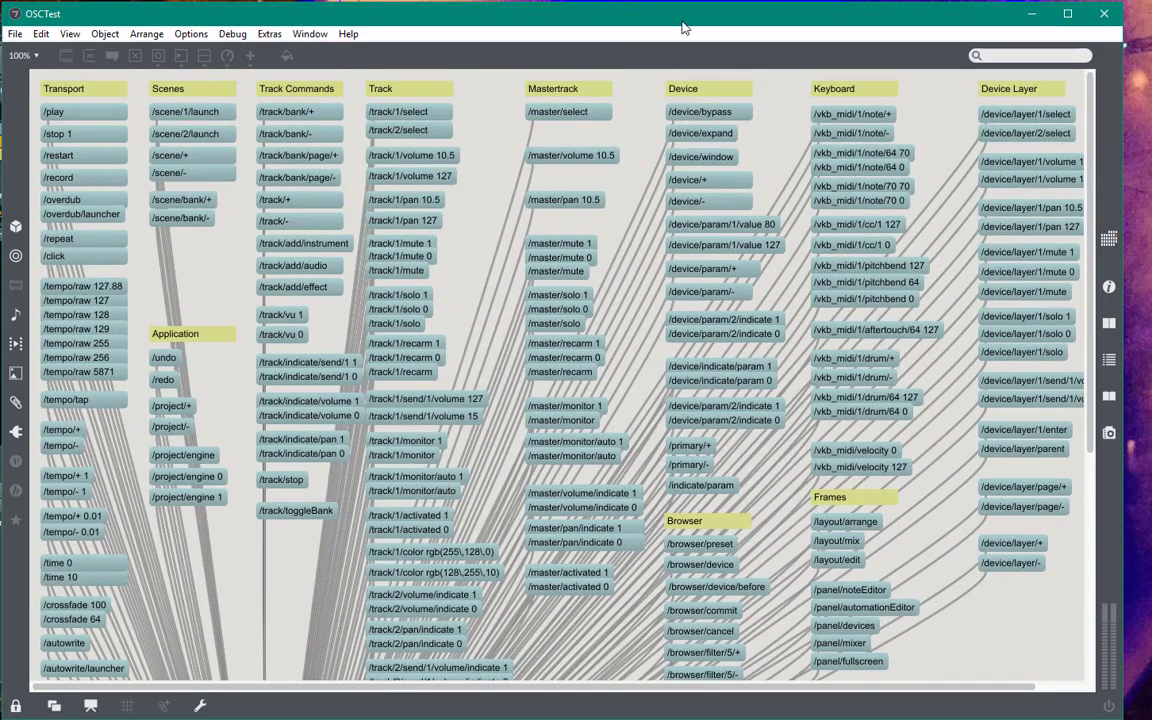
Step: Arrange the OSCTest patch and Bitwig windows side by side, with the patch in front
left_click_drag(620, 25, 676, 31)
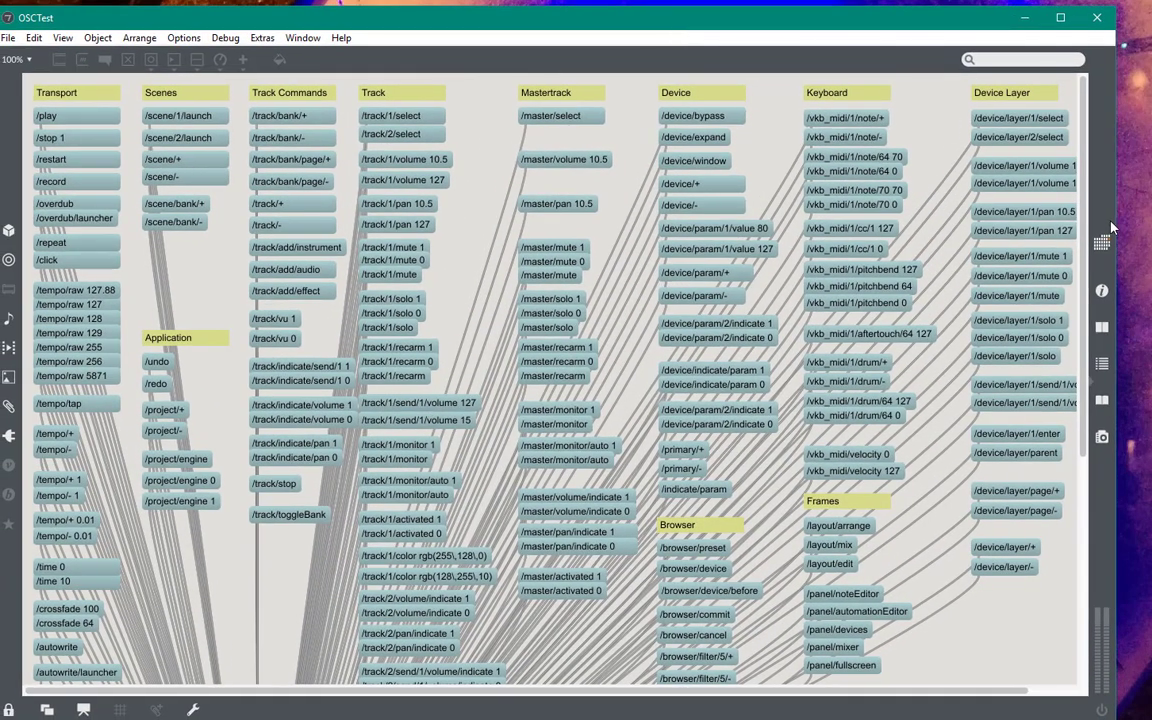
left_click_drag(1080, 214, 527, 214)
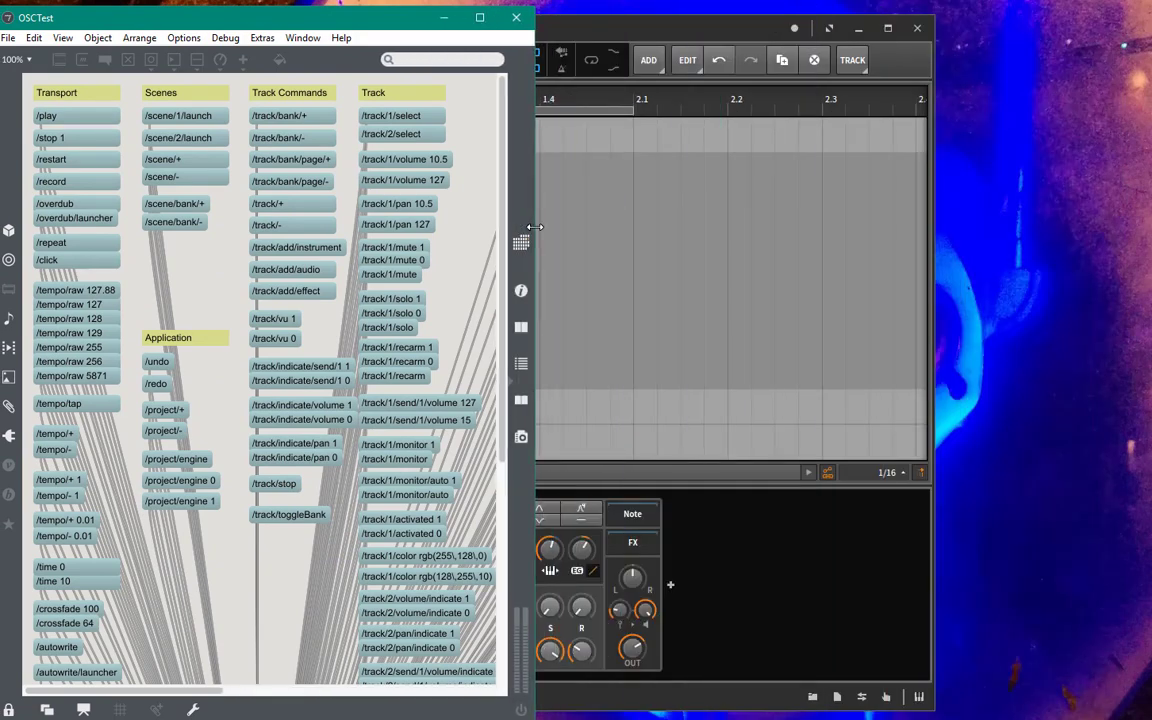
left_click_drag(795, 38, 990, 33)
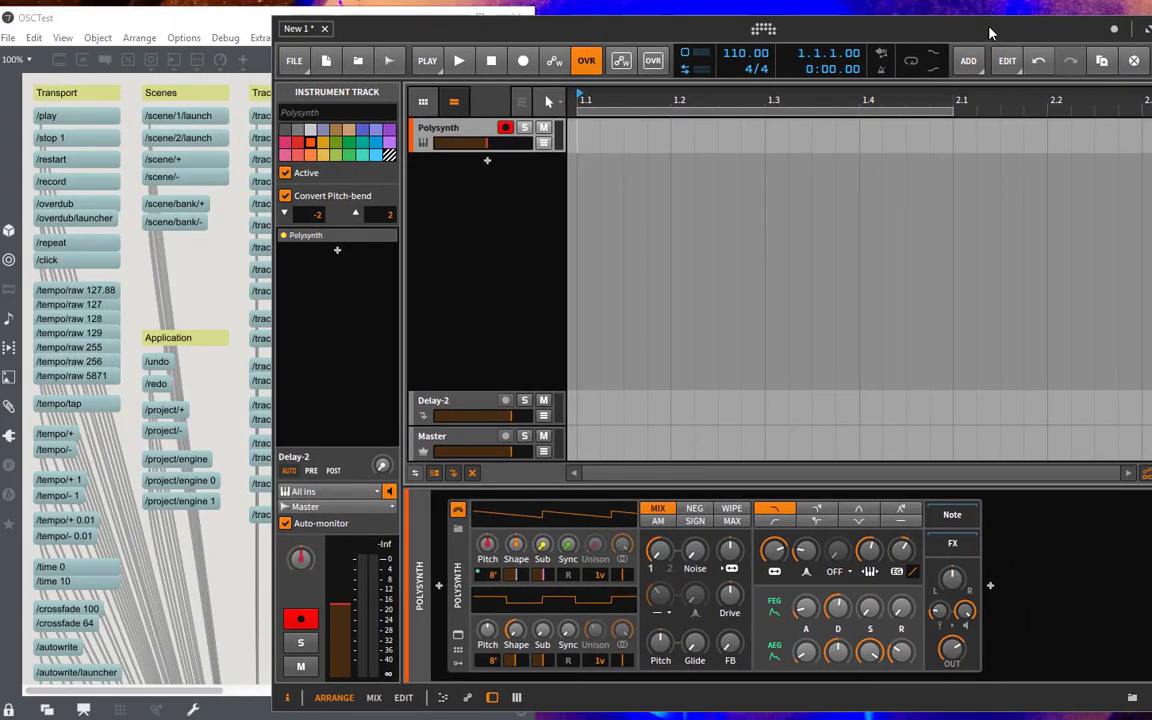
left_click(199, 17)
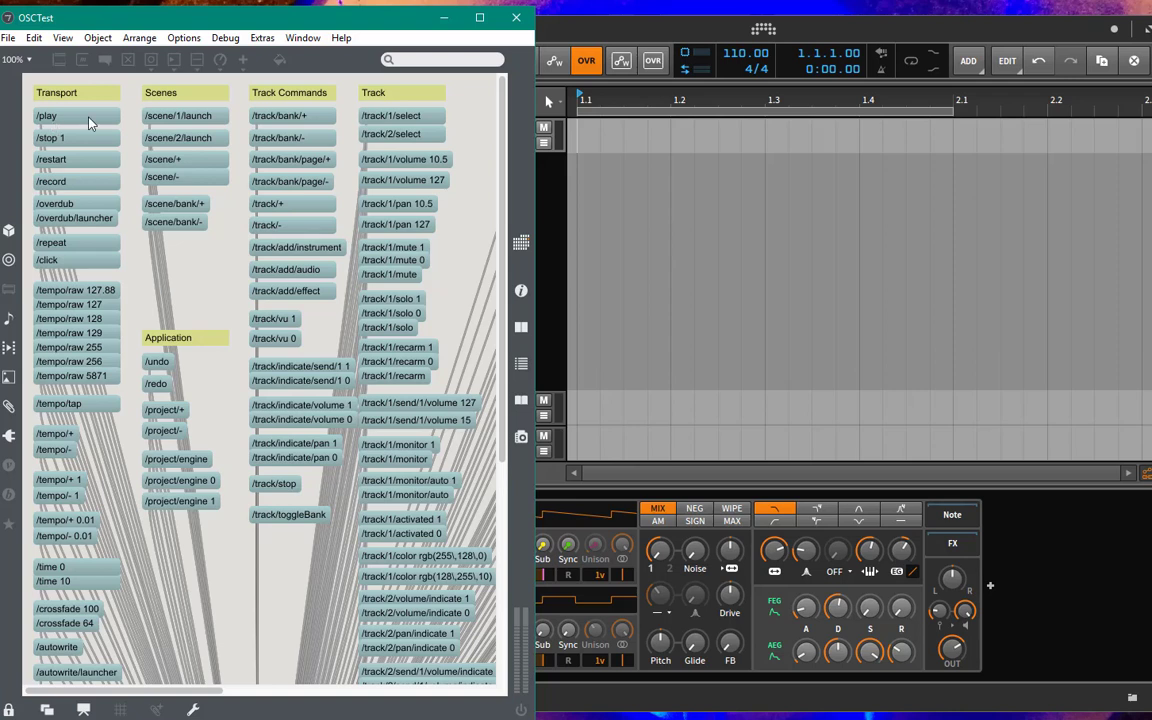
Step: Send /play from the OSCTest patch and open the Max Console (Ctrl+M) to see Bitwig's replies
left_click(88, 119)
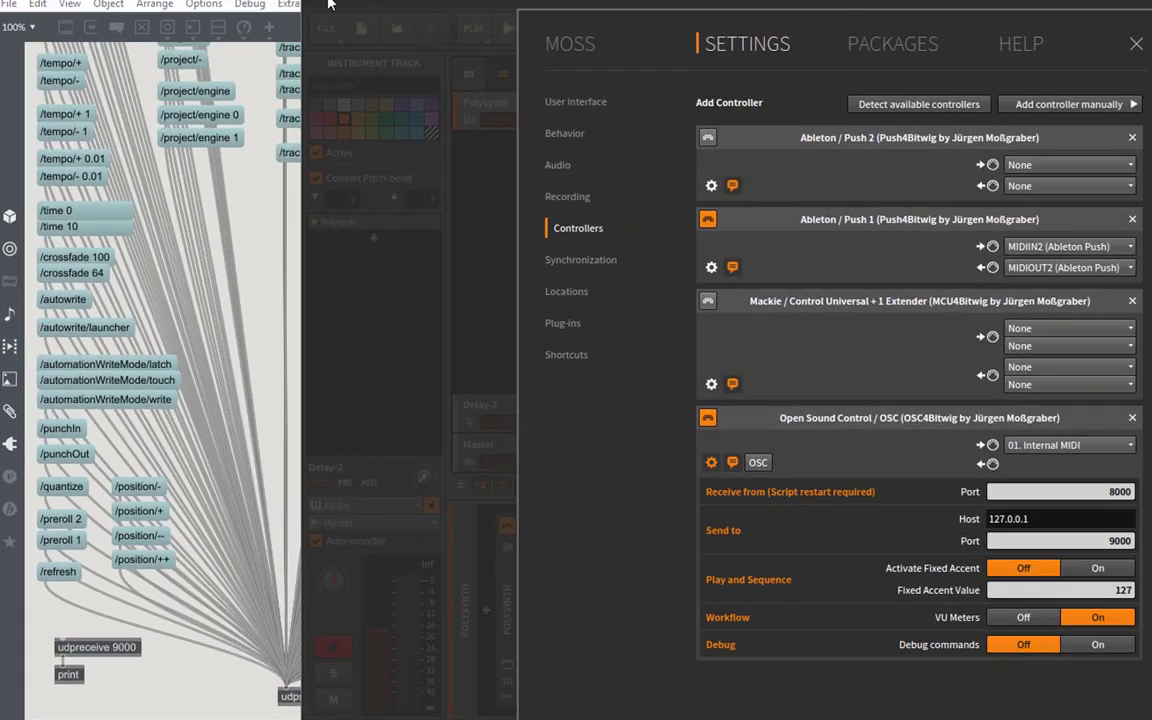
left_click(330, 5)
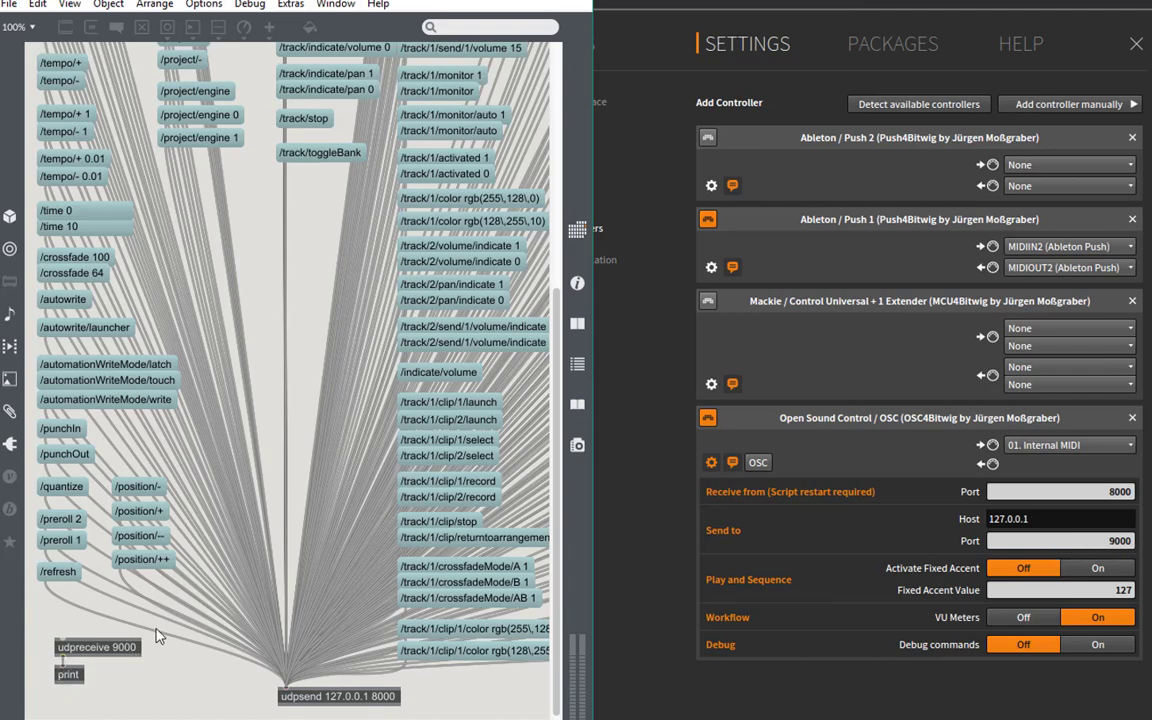
scroll(309, 404, "up", 10)
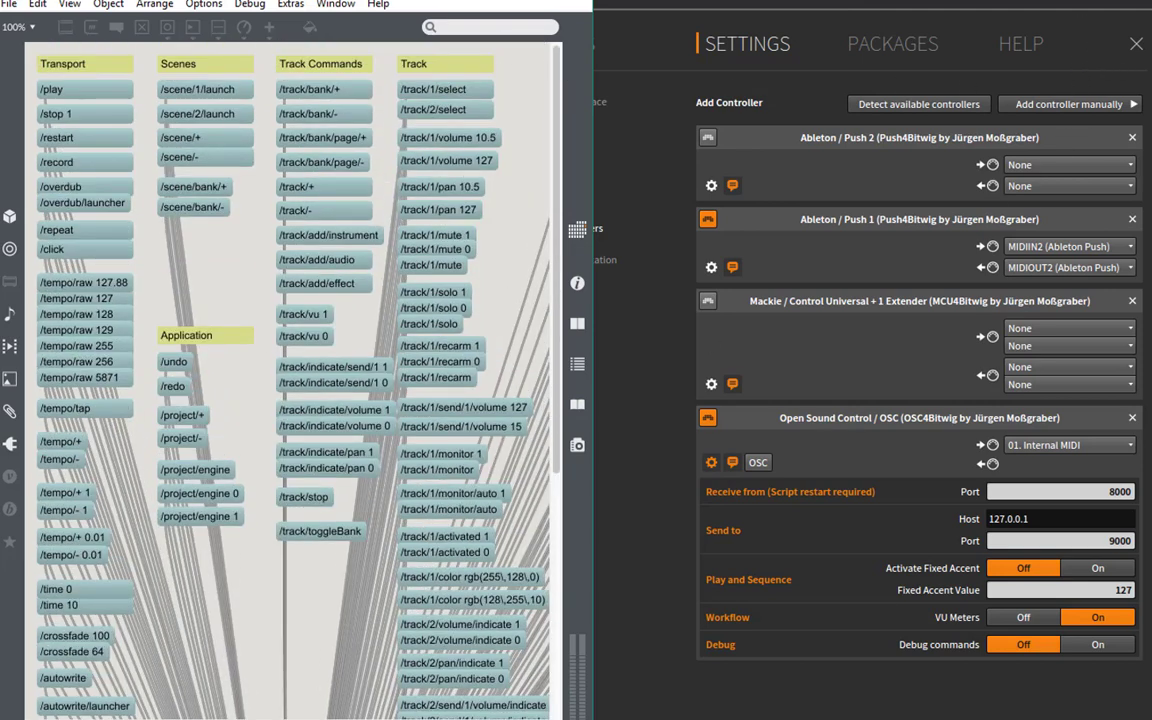
key("ctrl+m")
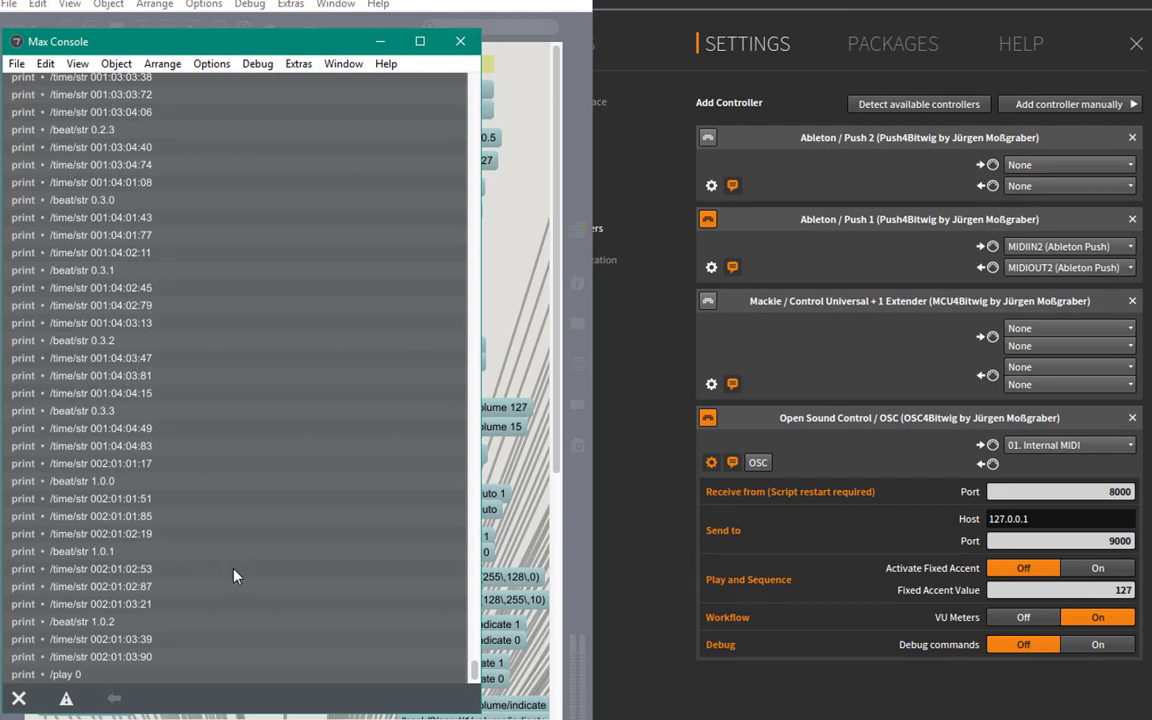
Step: Close Bitwig's settings dashboard and shrink Bitwig so the Max Console is fully visible
left_click(978, 33)
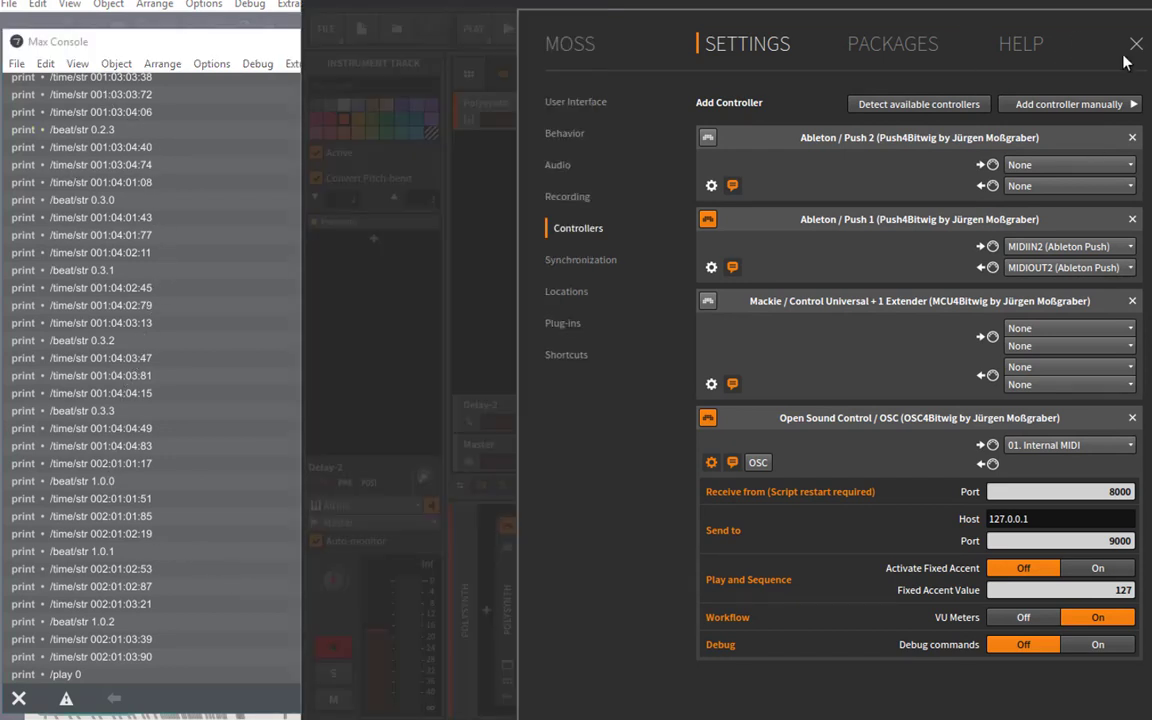
key("Escape")
left_click_drag(302, 238, 575, 262)
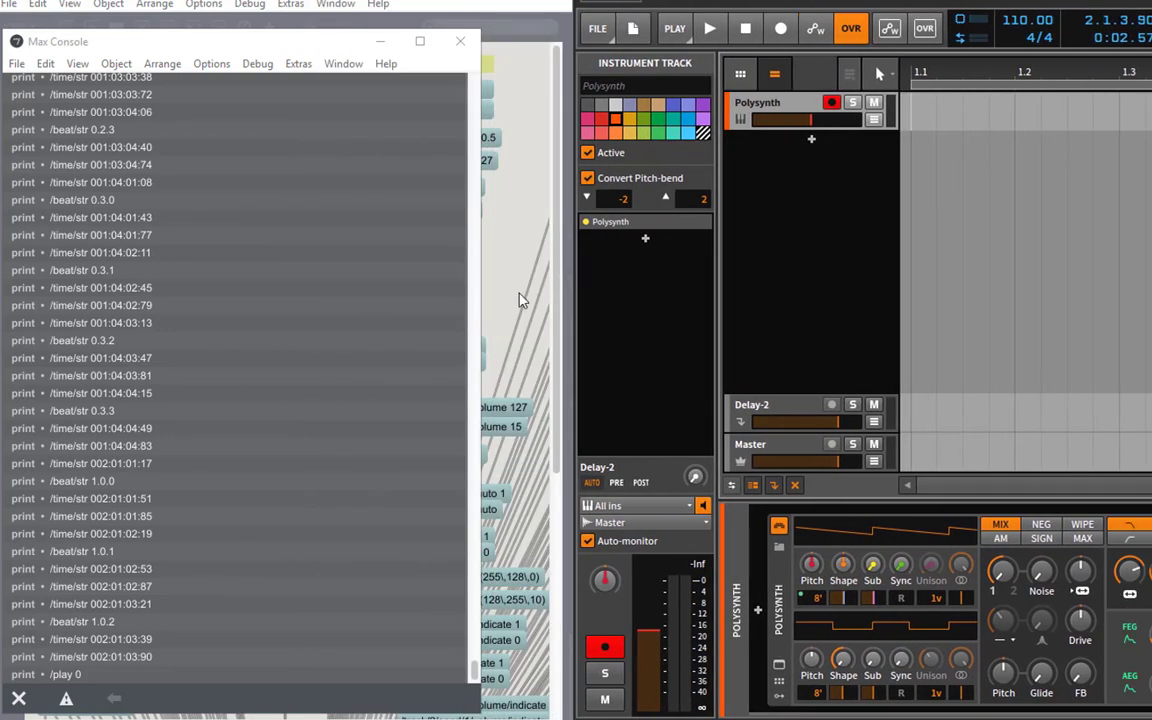
Step: Clear the Max Console, then raise the Polysynth track volume to -8.140 dB
left_click(19, 699)
left_click(797, 109)
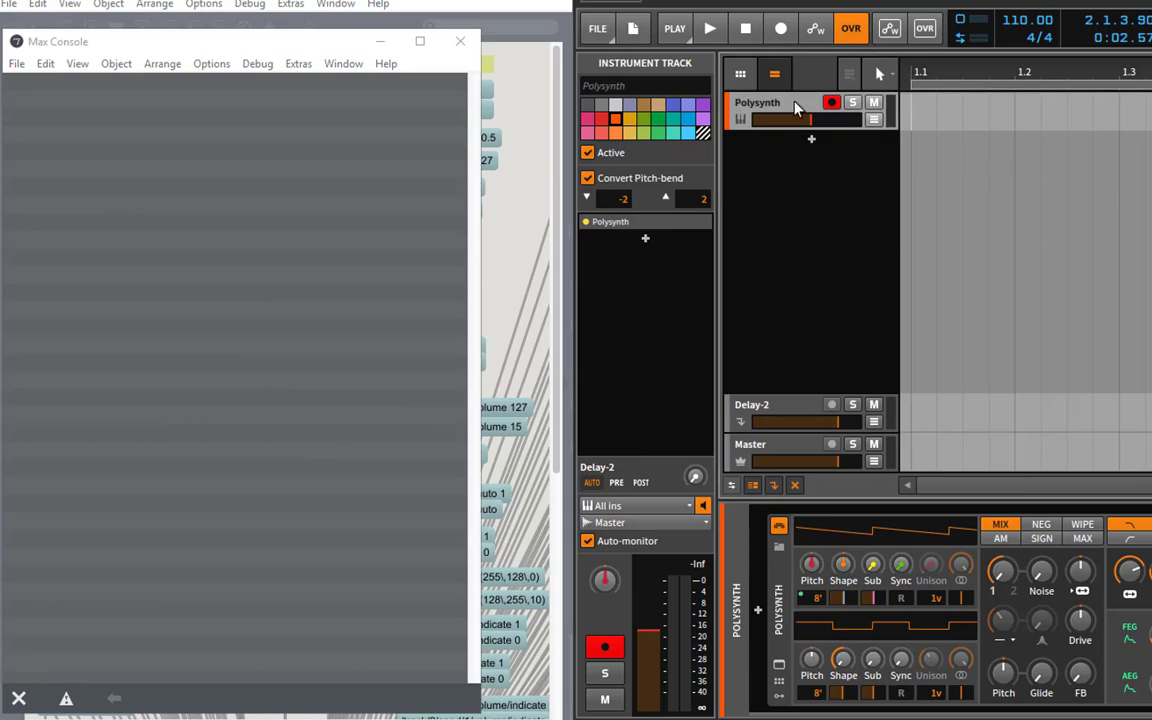
left_click_drag(811, 122, 819, 122)
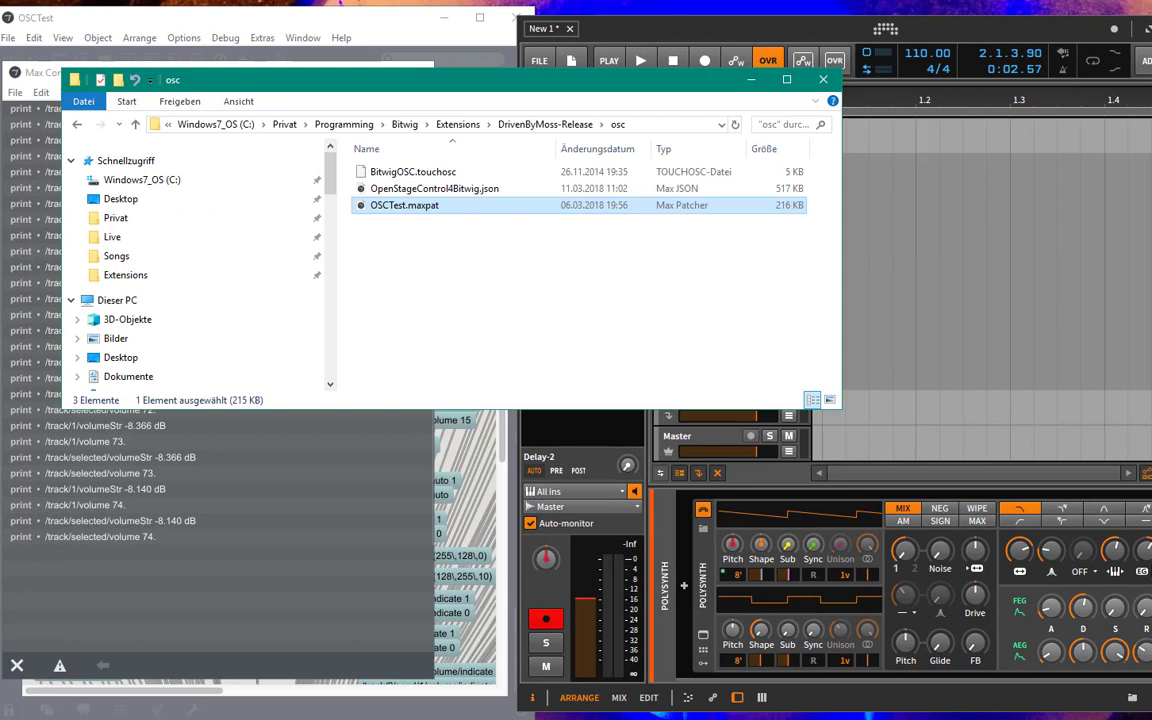
Step: Select OpenStageControl4Bitwig.json in the restored osc folder window
left_click(386, 188)
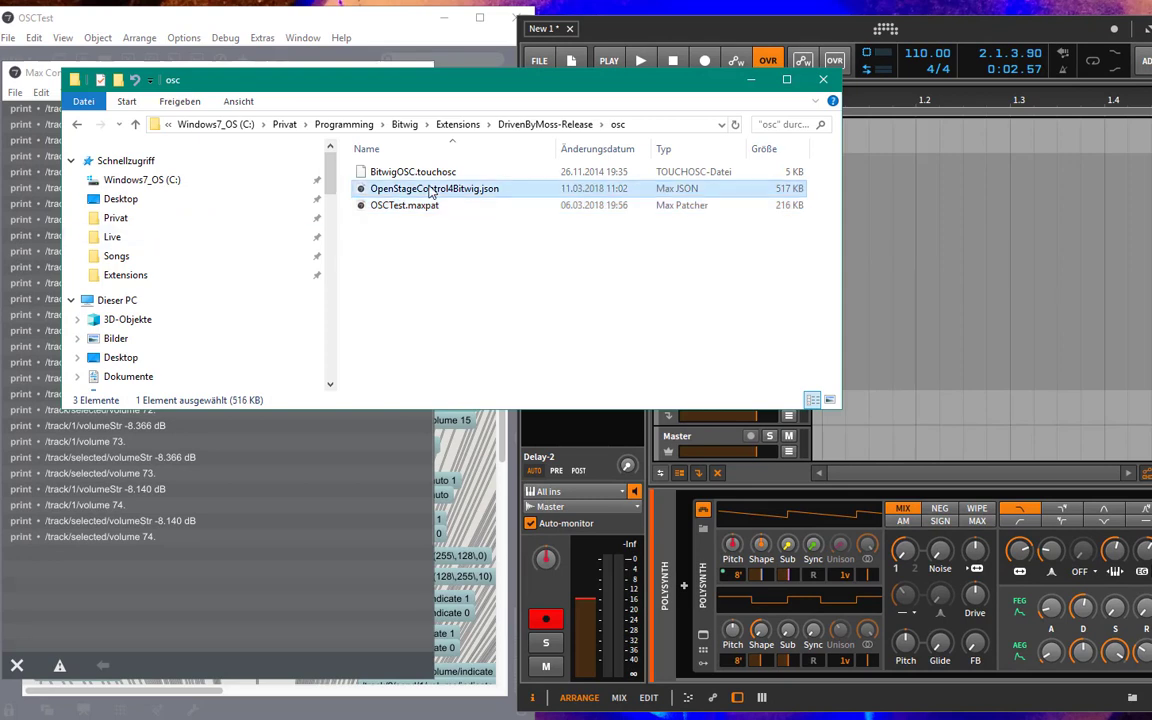